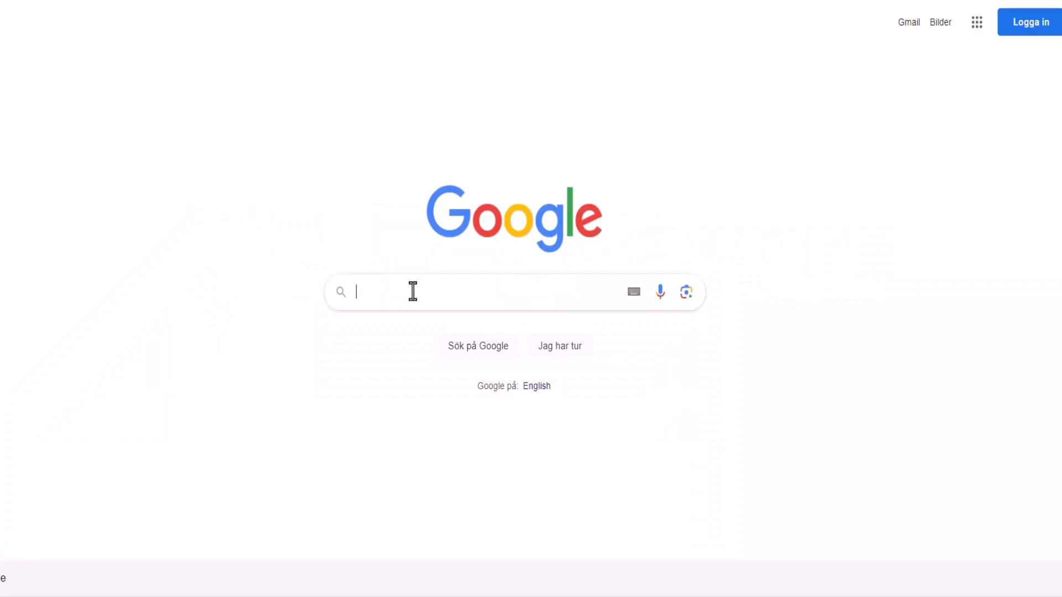
# Search Google for 'download windows 10'.
pyautogui.click(409, 292)
pyautogui.write('down')
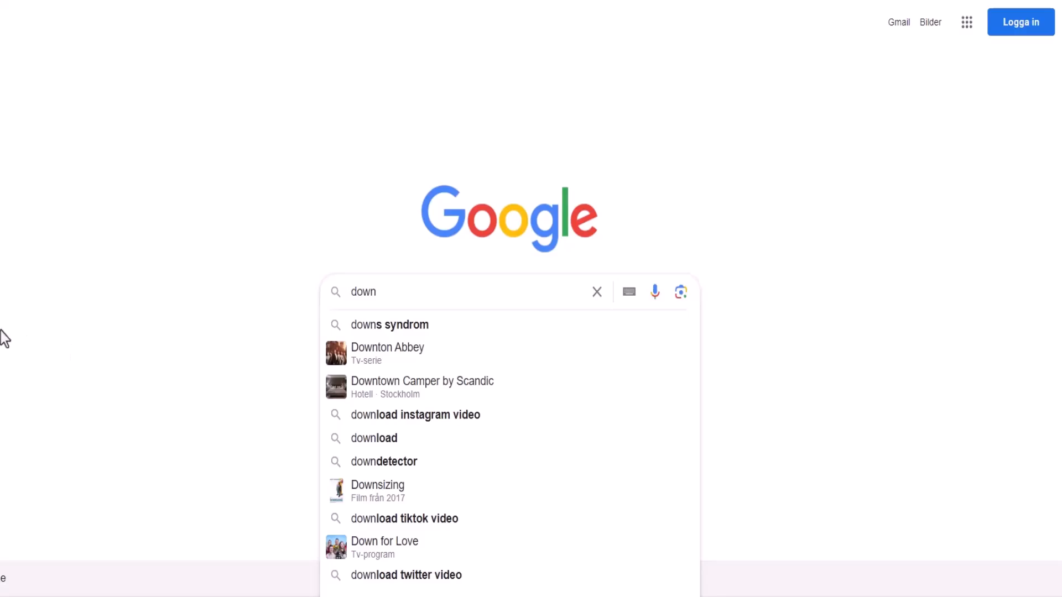
pyautogui.write('load windows')
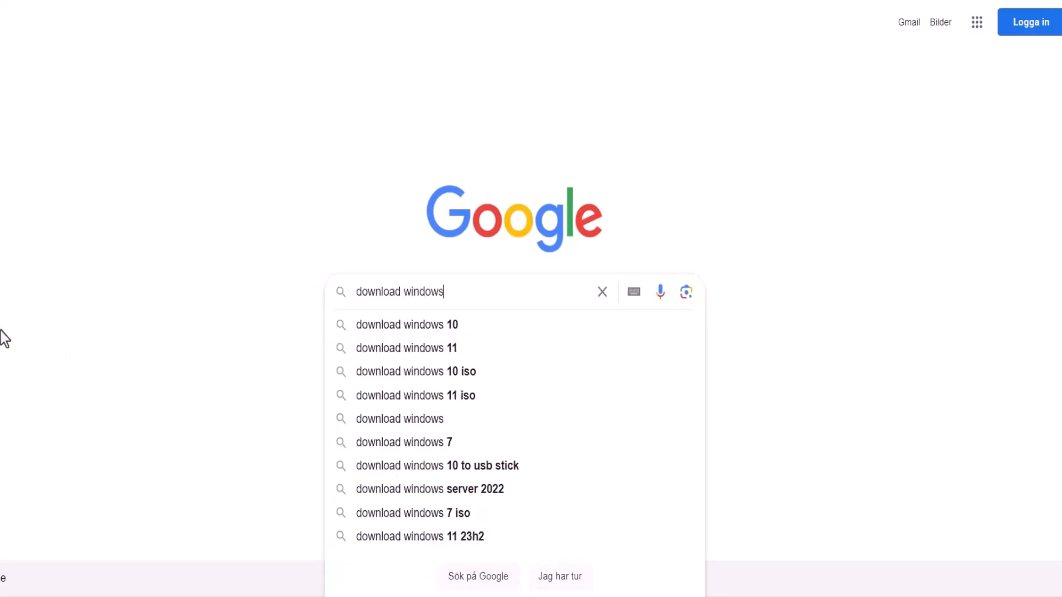
pyautogui.write(' 10')
pyautogui.press('Return')
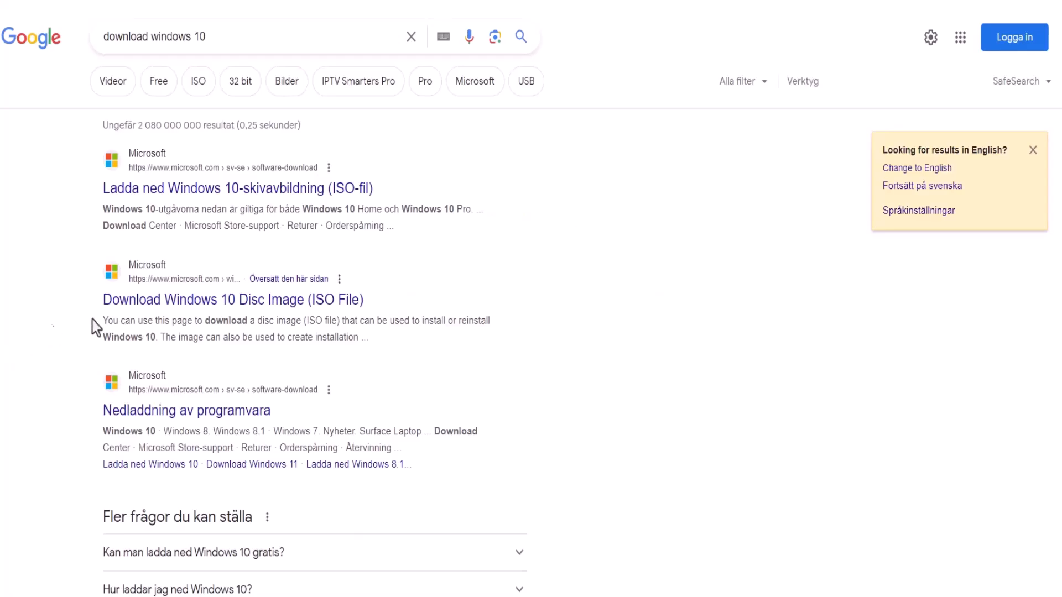
# Open Microsoft's Windows 10 disc image page and cancel saving the MediaCreationTool22H2 download.
pyautogui.click(209, 300)
pyautogui.scroll(-3, 526, 380)
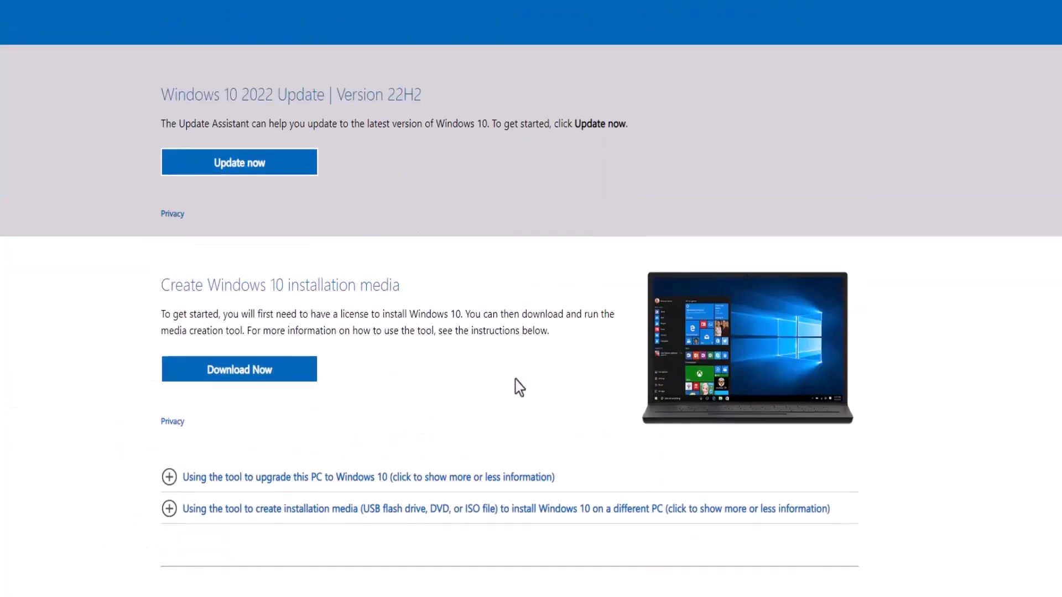
pyautogui.click(271, 383)
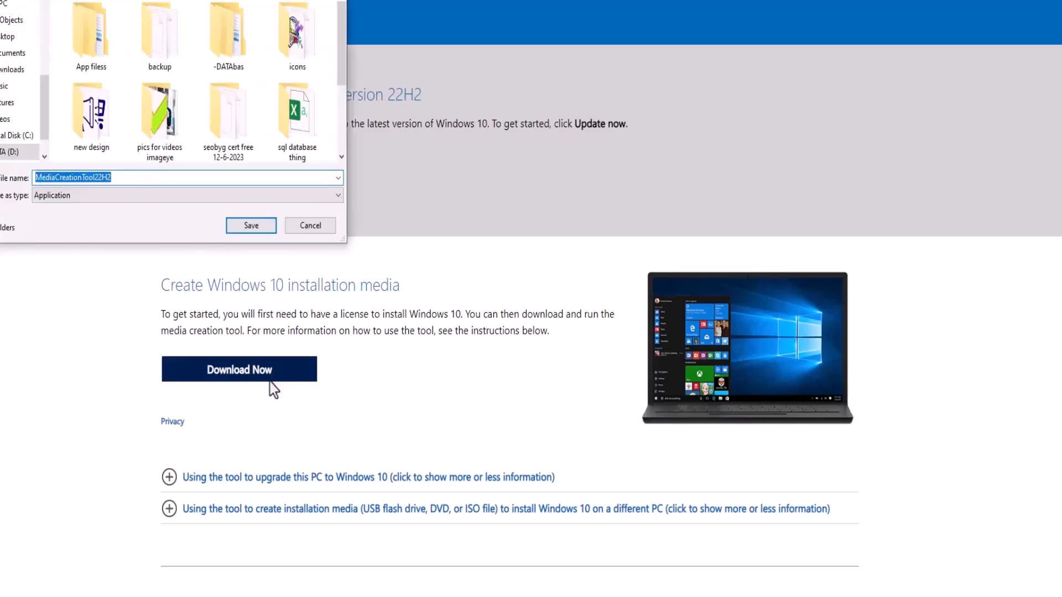
pyautogui.click(312, 233)
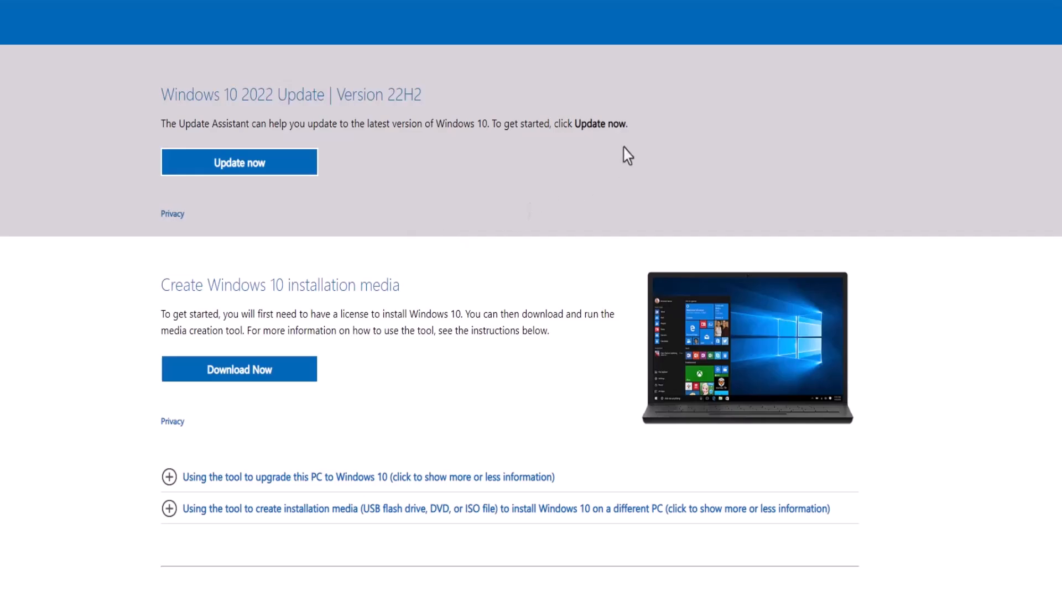
# Dock developer tools beside a slightly wider page and show the Network conditions panel.
pyautogui.press('F12')
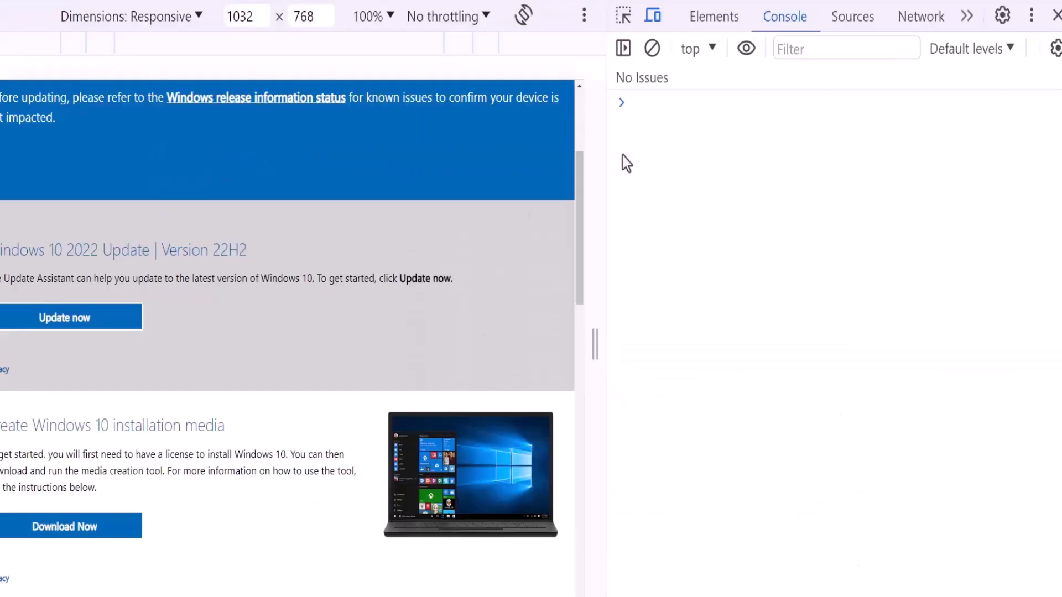
pyautogui.moveTo(606, 213); pyautogui.dragTo(639, 215)
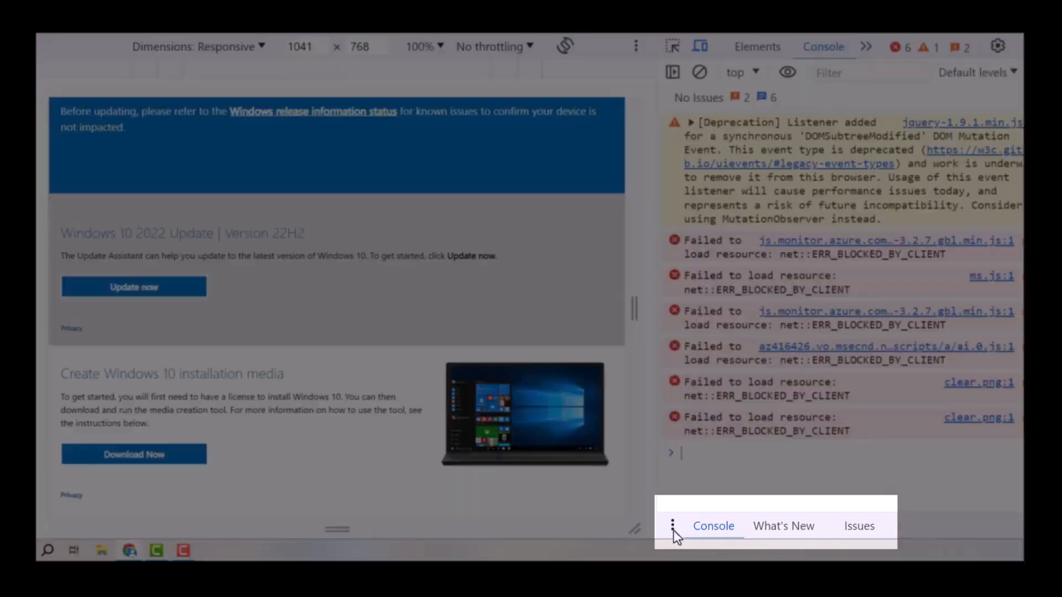
pyautogui.click(673, 523)
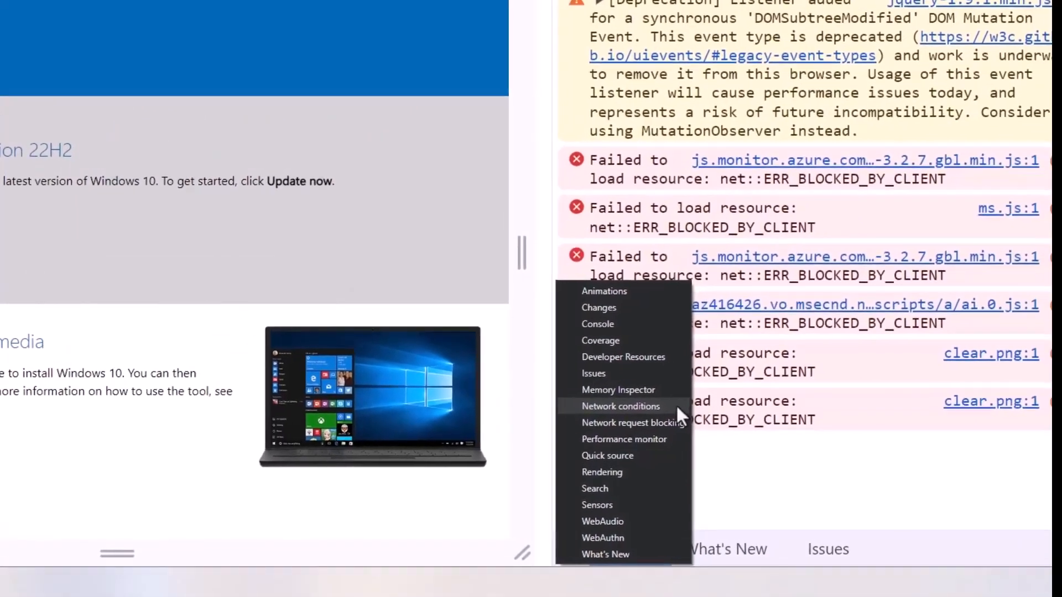
pyautogui.click(821, 361)
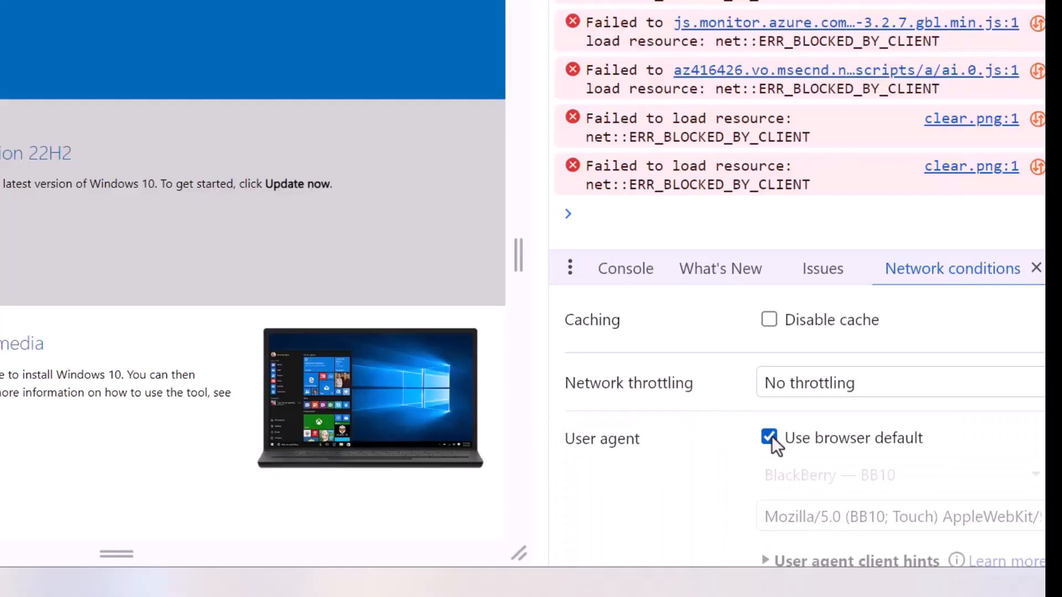
# Override the emulated user agent from browser default to BlackBerry — BB10.
pyautogui.click(769, 438)
pyautogui.click(949, 475)
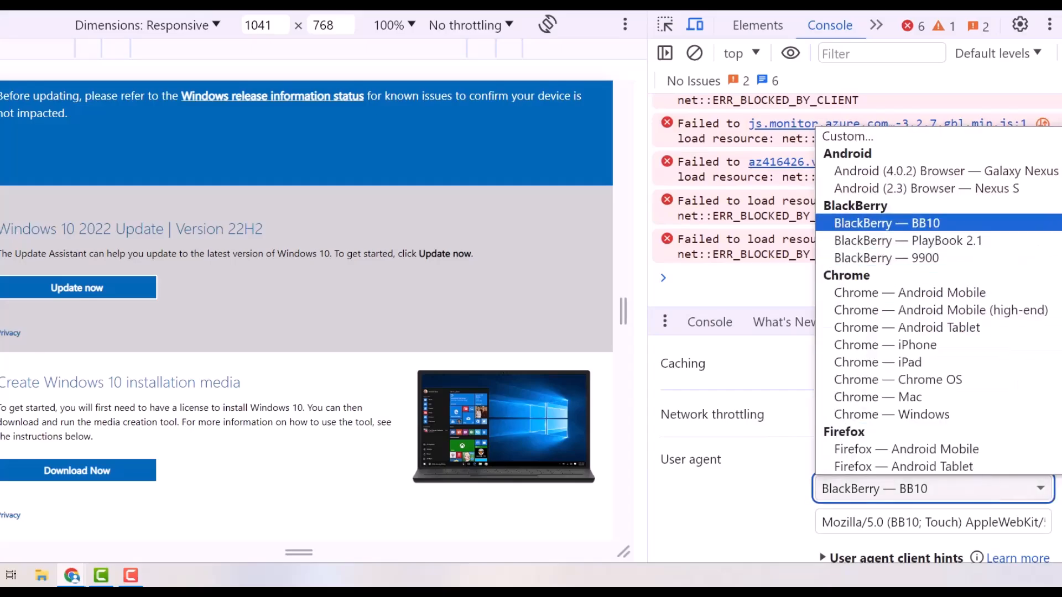
pyautogui.scroll(-1, 938, 301)
pyautogui.scroll(1, 938, 300)
pyautogui.click(949, 223)
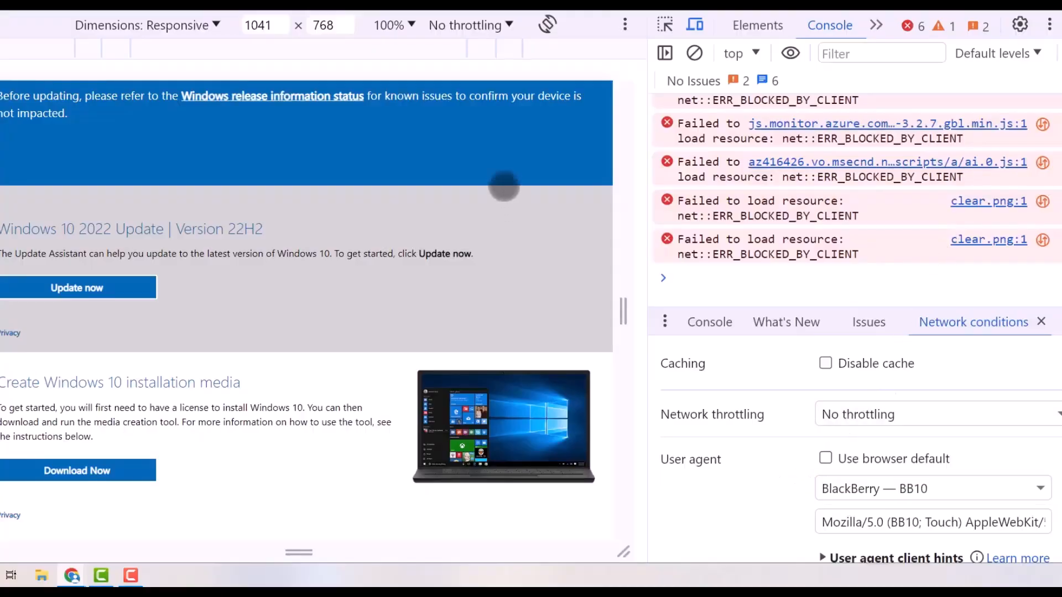
pyautogui.rightClick(490, 167)
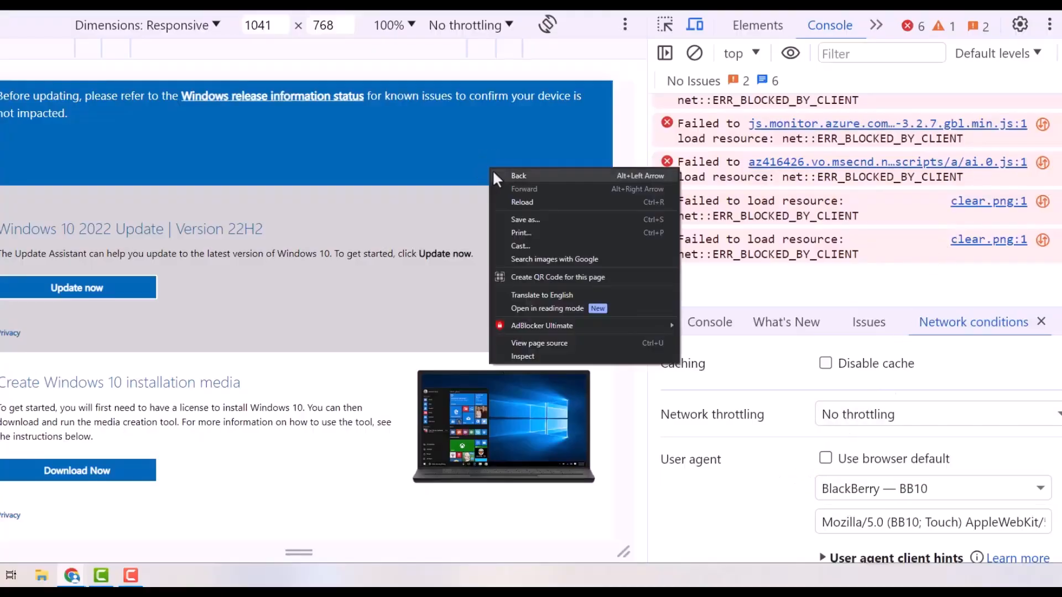
# Reload the page, confirm the Windows 10 (multi-edition ISO) edition, and pick a product language.
pyautogui.click(533, 202)
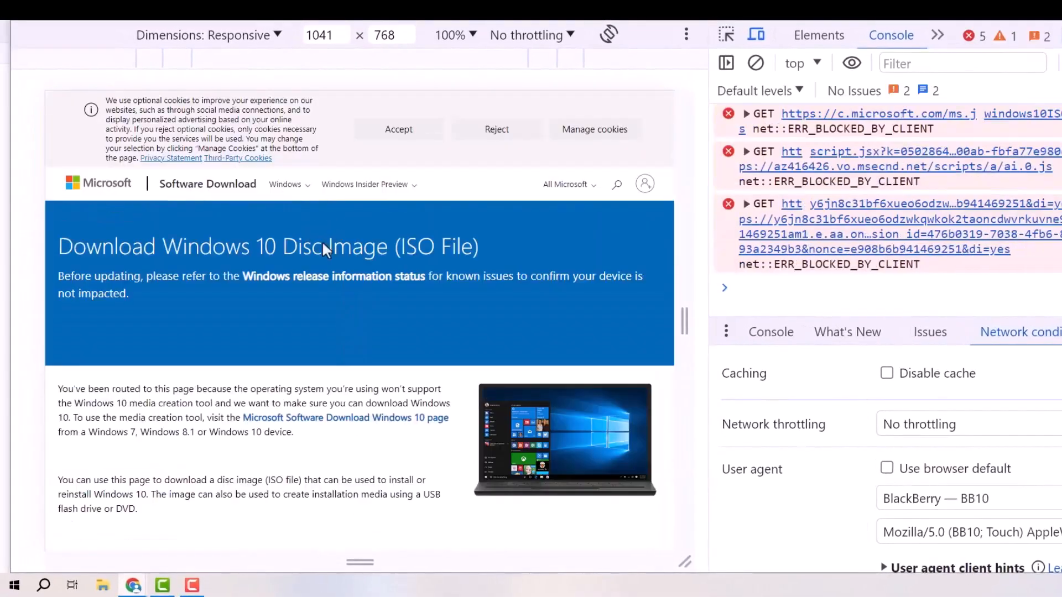
pyautogui.scroll(-4, 318, 257)
pyautogui.scroll(-3, 313, 260)
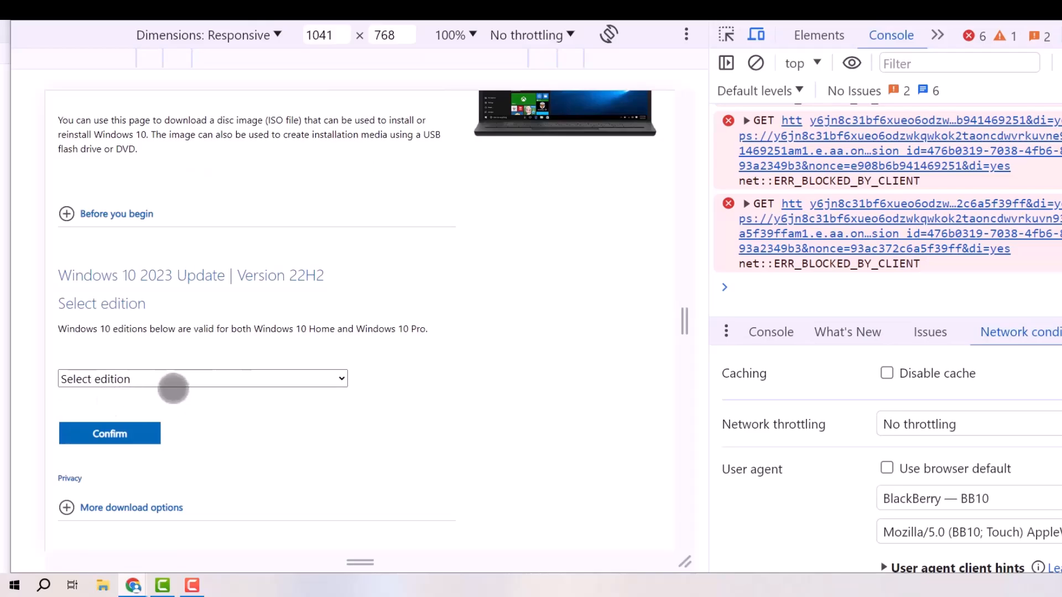
pyautogui.click(183, 377)
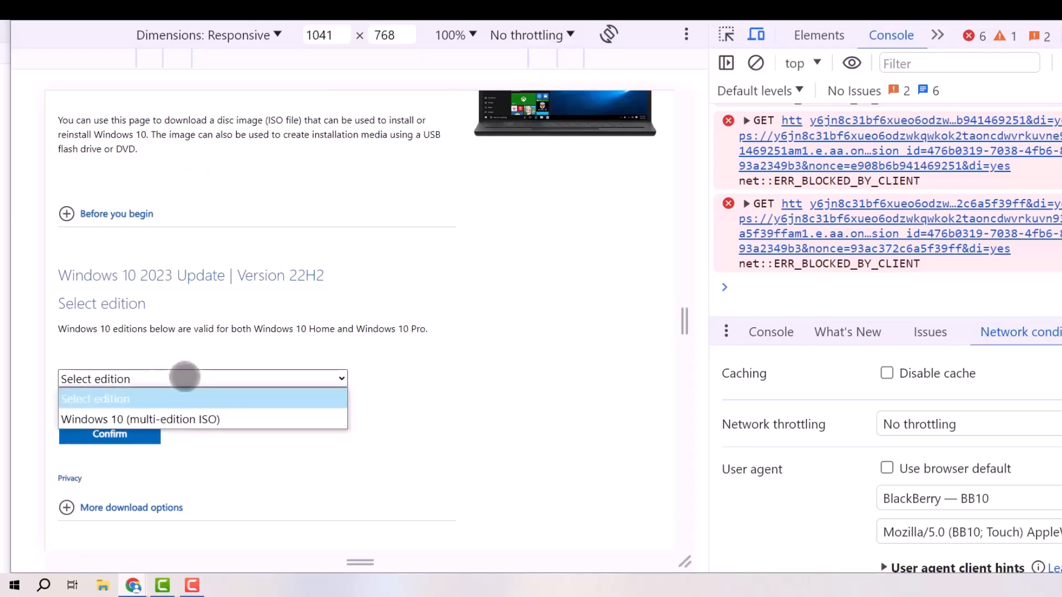
pyautogui.click(172, 421)
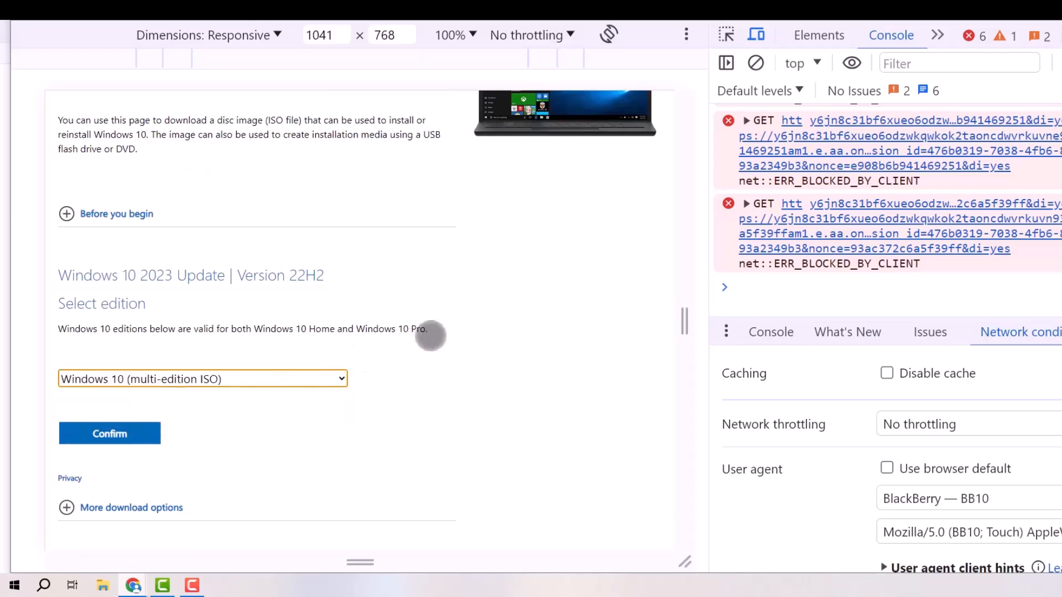
pyautogui.scroll(-2, 426, 336)
pyautogui.click(134, 320)
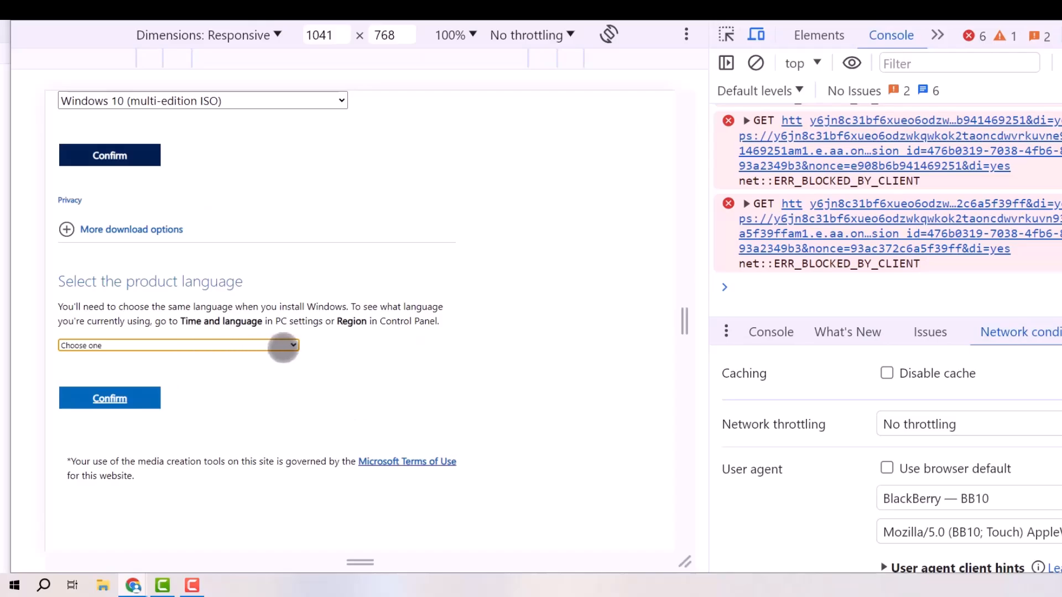
pyautogui.click(283, 346)
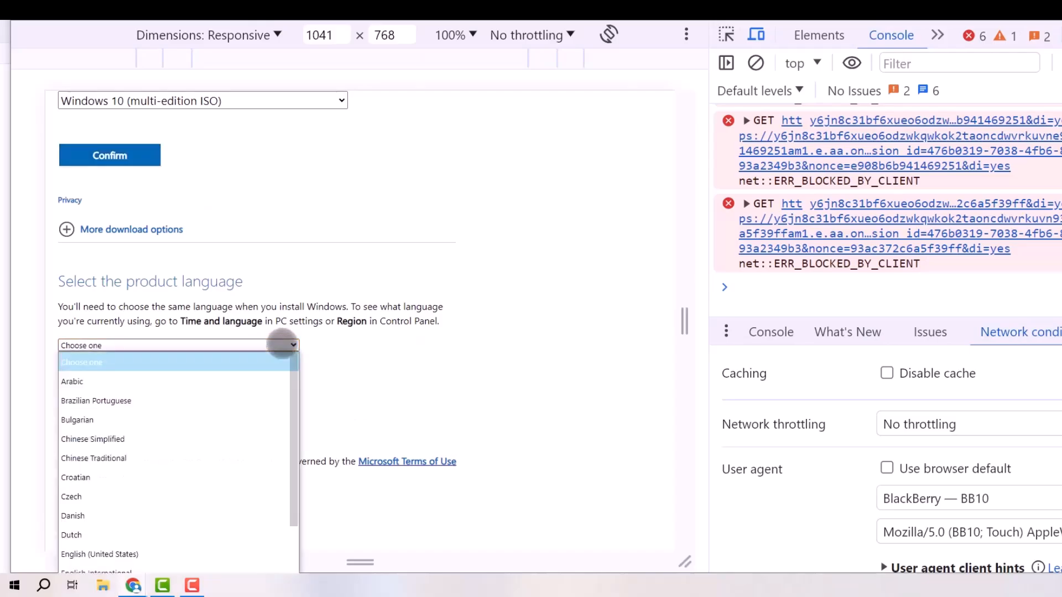
pyautogui.click(100, 386)
# Confirm Arabic, dismiss the save prompt, and copy the 64-bit Windows 10 download link address.
pyautogui.click(118, 403)
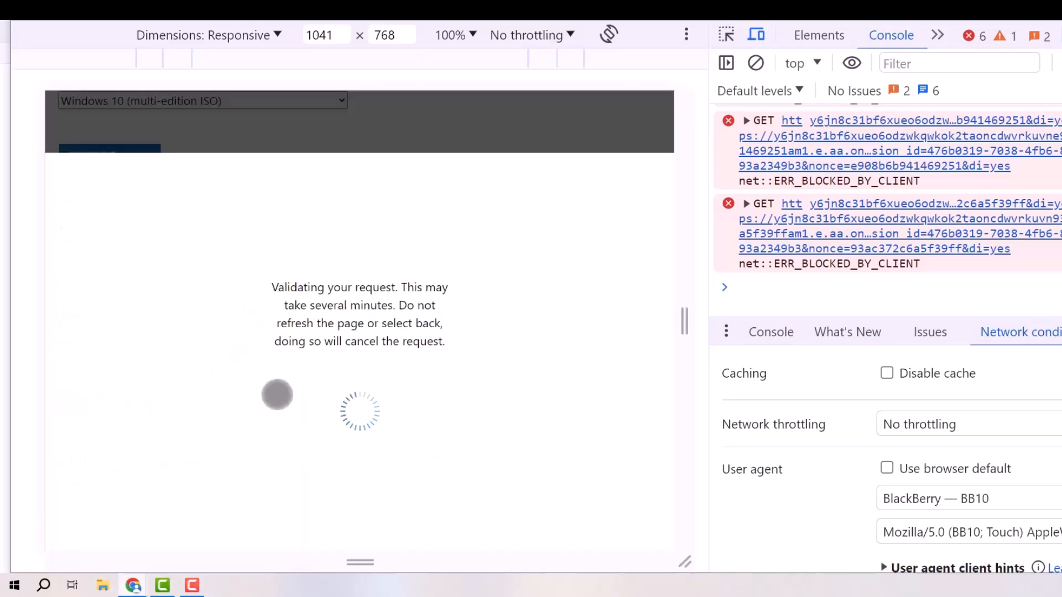
pyautogui.scroll(4, 283, 392)
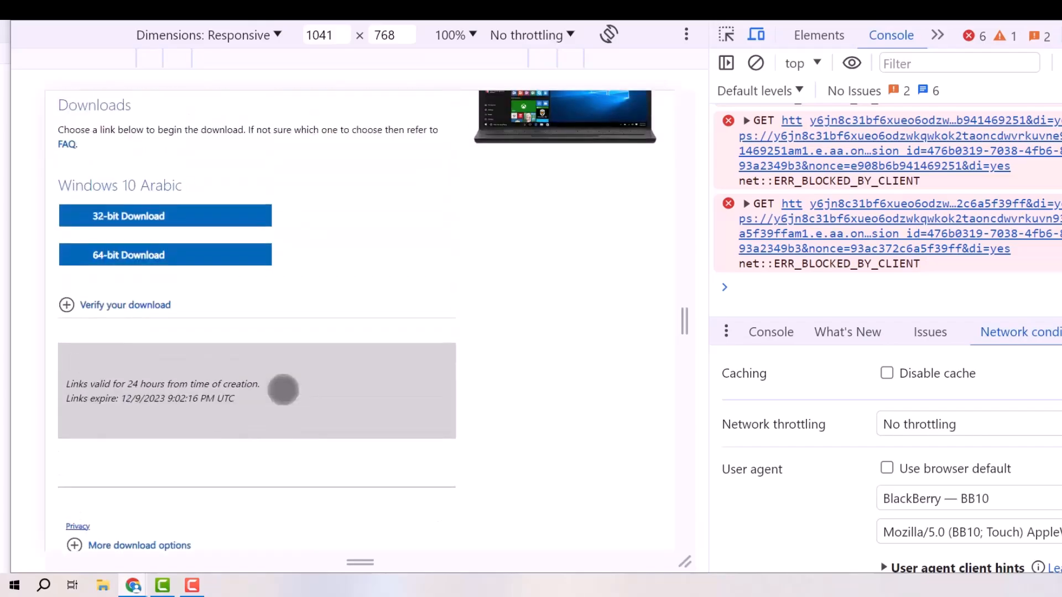
pyautogui.rightClick(157, 253)
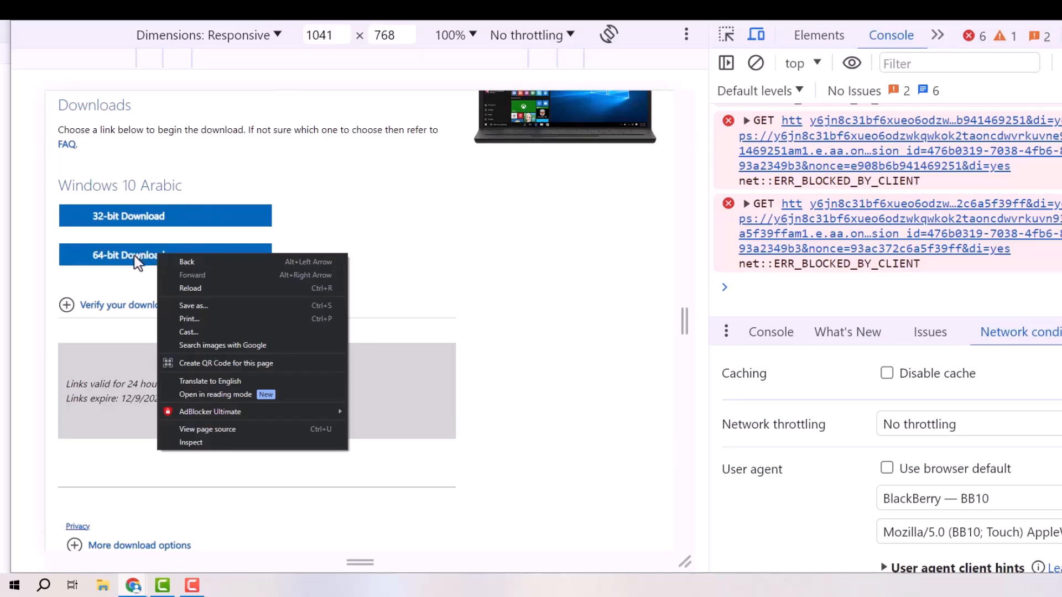
pyautogui.click(134, 255)
pyautogui.click(135, 255)
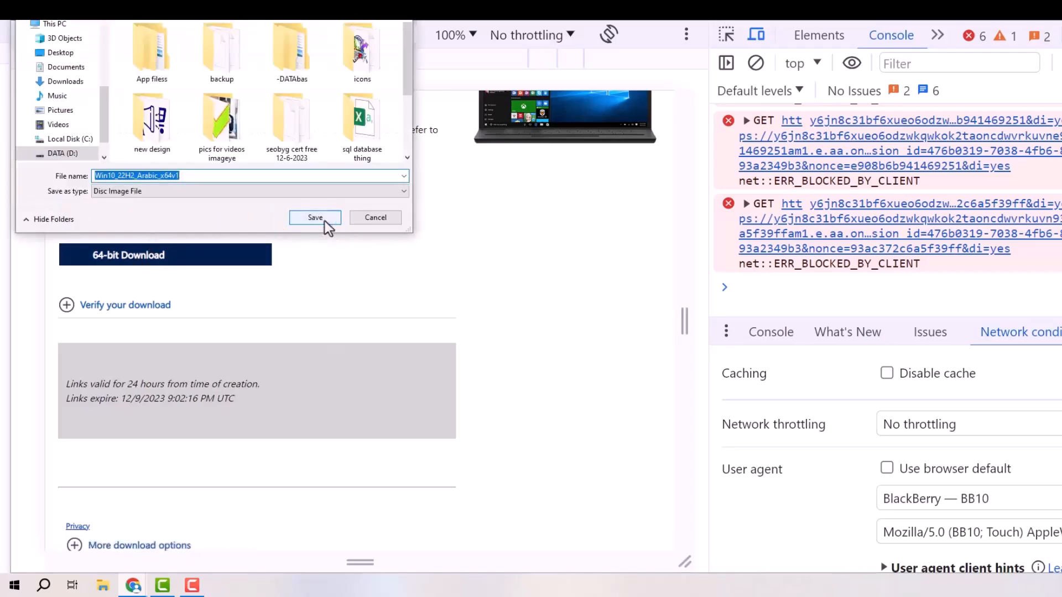
pyautogui.click(375, 217)
pyautogui.rightClick(188, 258)
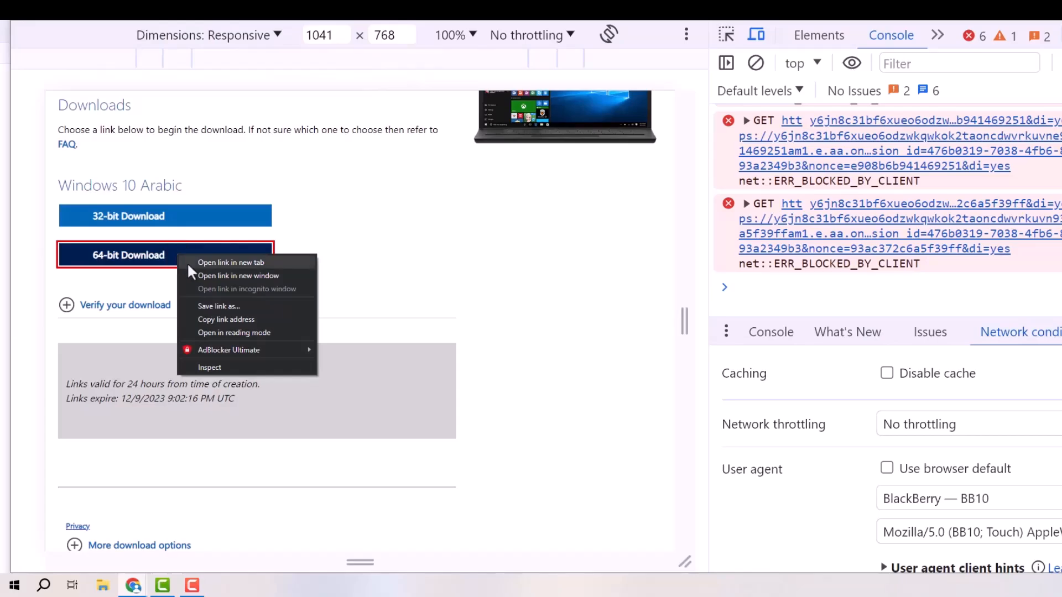
pyautogui.click(244, 328)
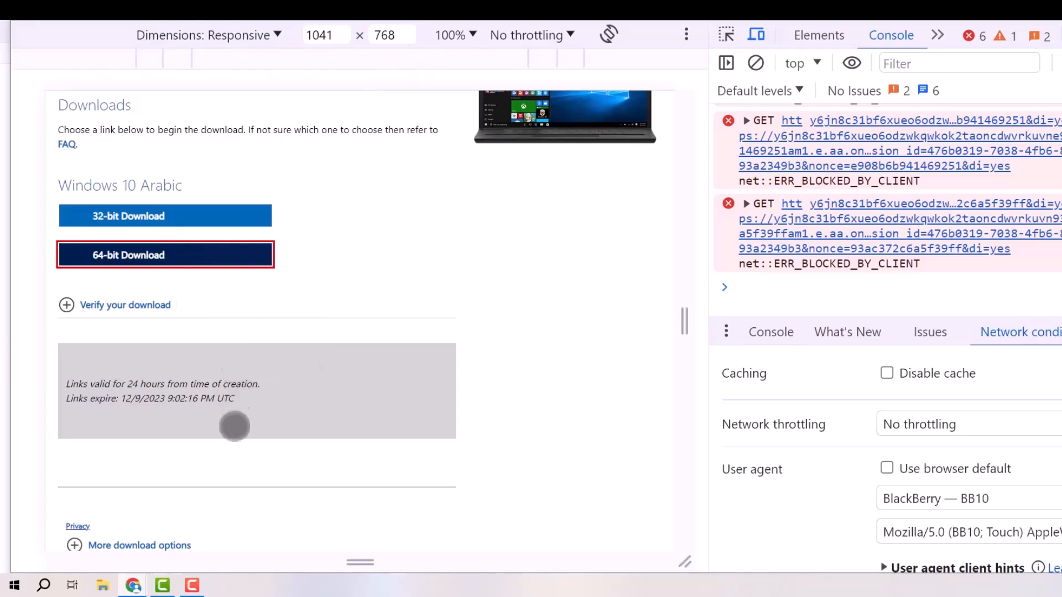
# Add the copied link in IDM and start downloading the 5.421 GB Win10_22H2_Arabic_x64v1.iso.
pyautogui.click(226, 209)
pyautogui.click(575, 288)
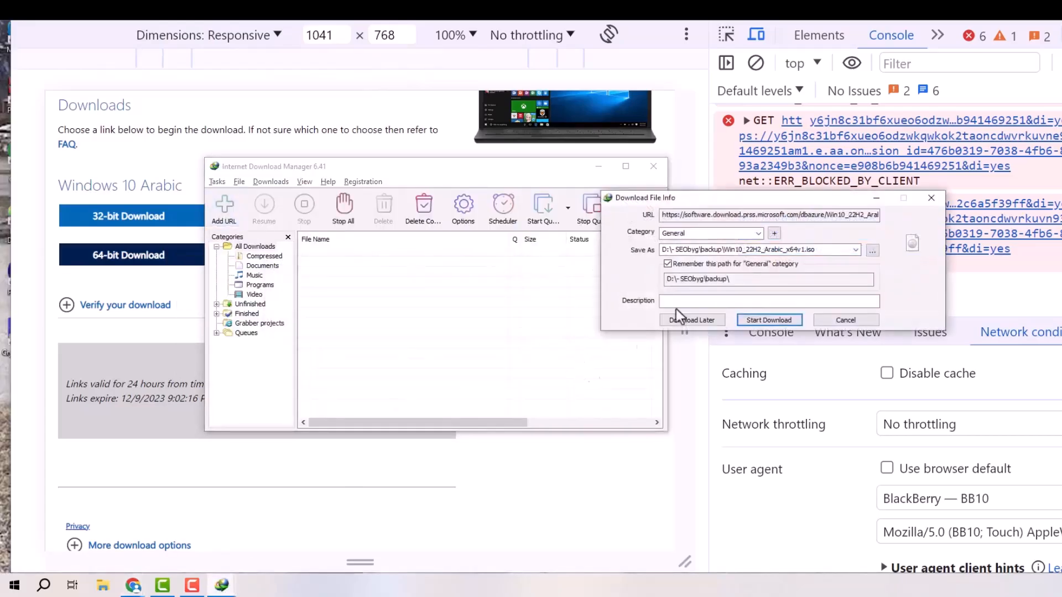
pyautogui.click(513, 354)
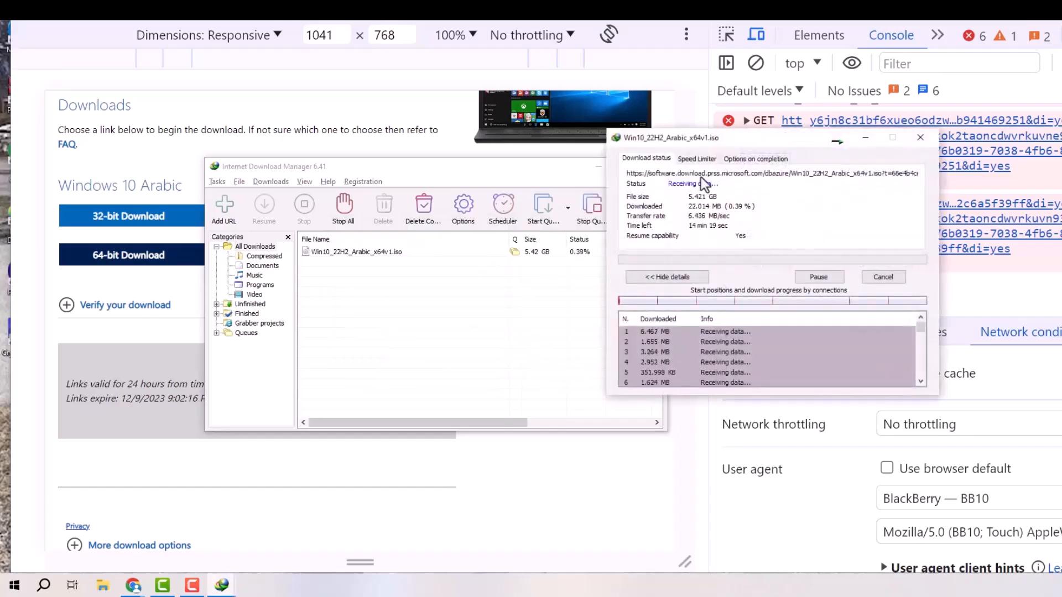
pyautogui.moveTo(742, 140); pyautogui.dragTo(502, 194)
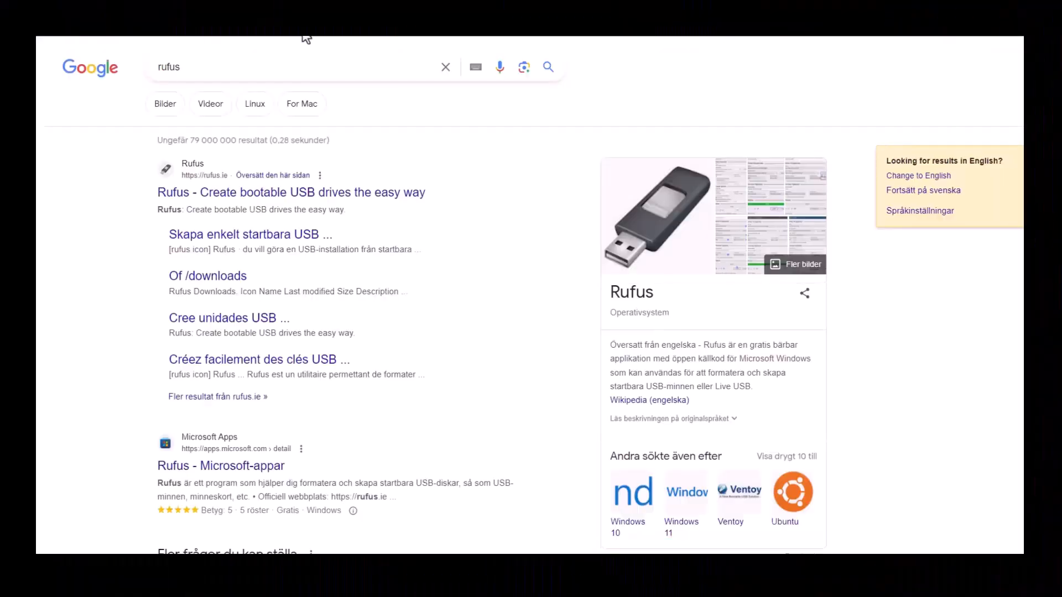
# Download the portable rufus-4.3p.exe from rufus.ie and save it to the Desktop.
pyautogui.click(240, 194)
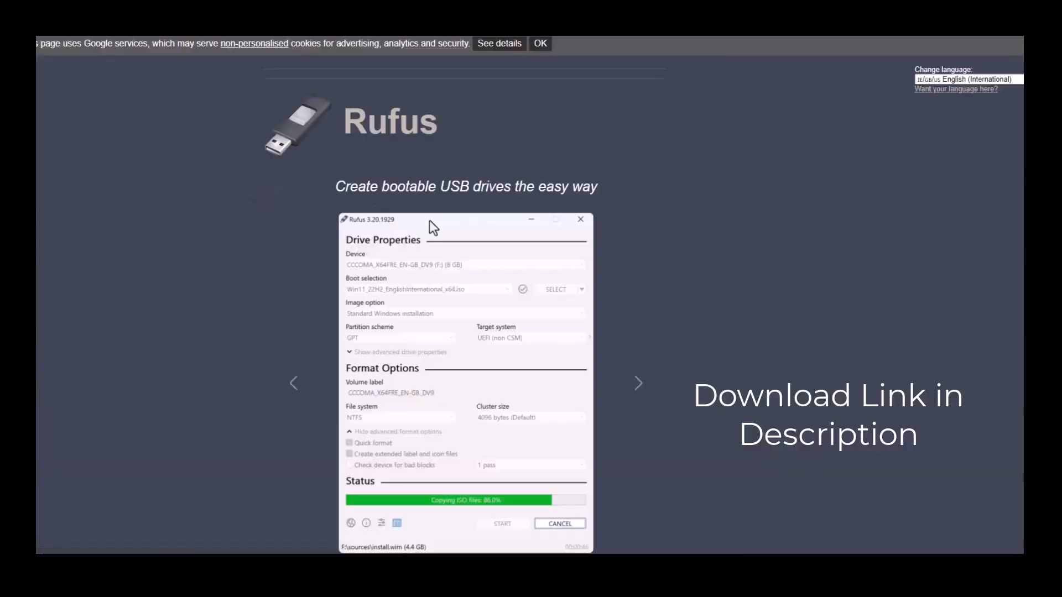
pyautogui.scroll(-5, 490, 314)
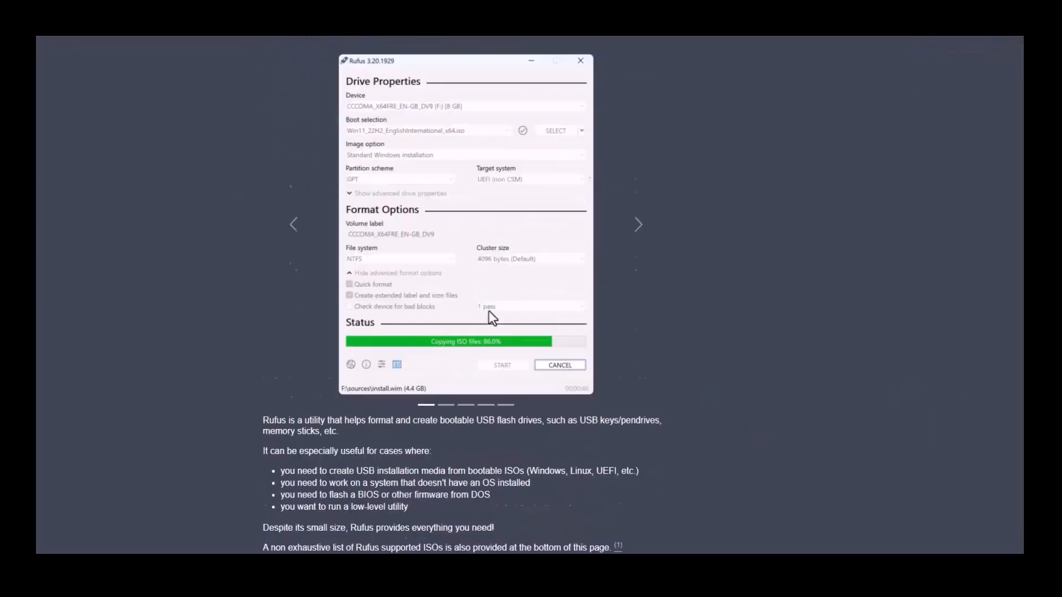
pyautogui.scroll(-3, 499, 316)
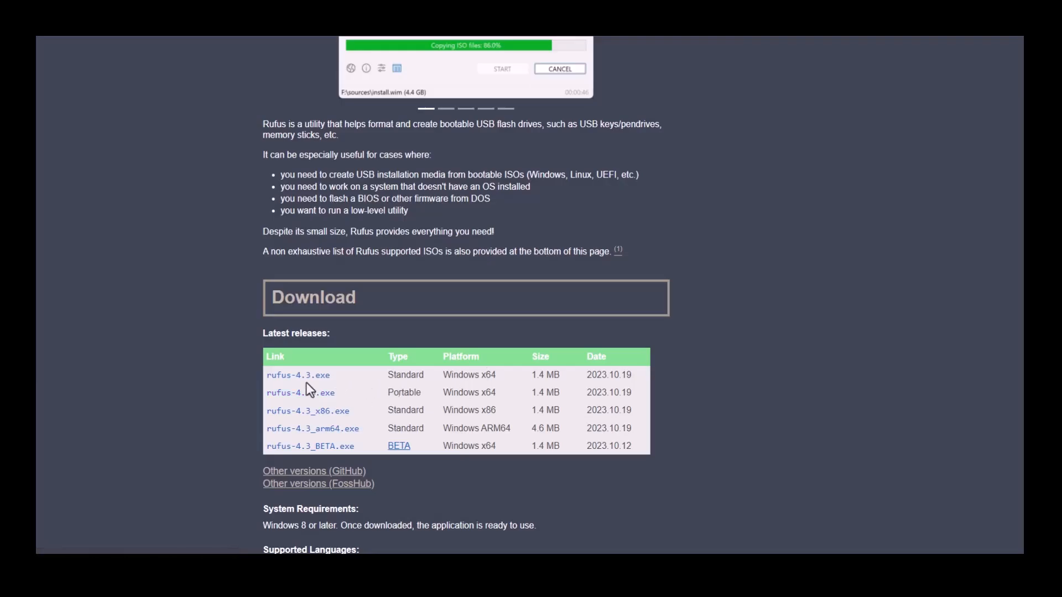
pyautogui.click(319, 396)
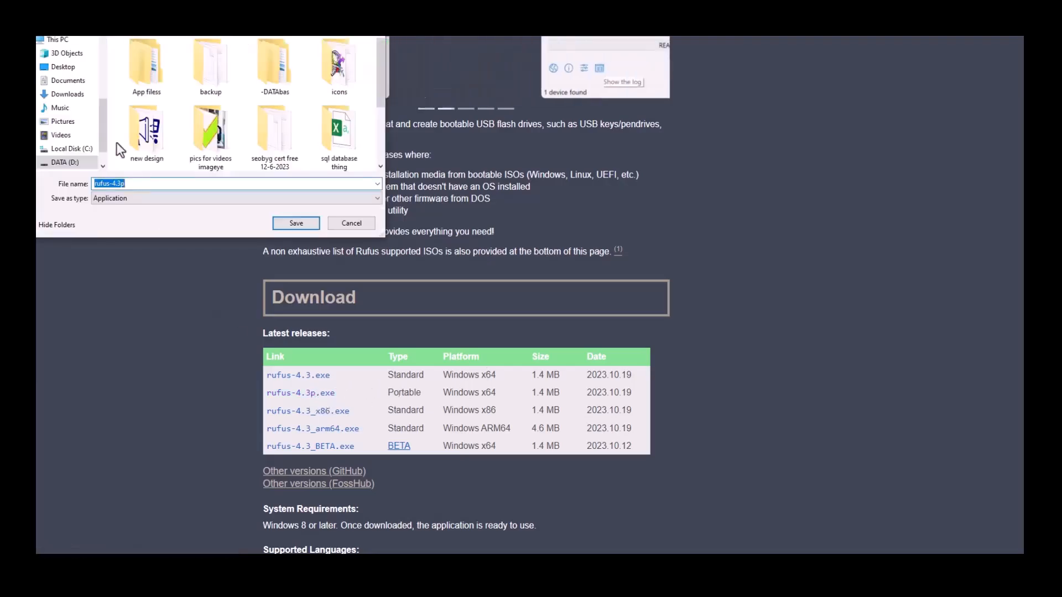
pyautogui.click(101, 46)
pyautogui.moveTo(100, 57); pyautogui.dragTo(255, 222)
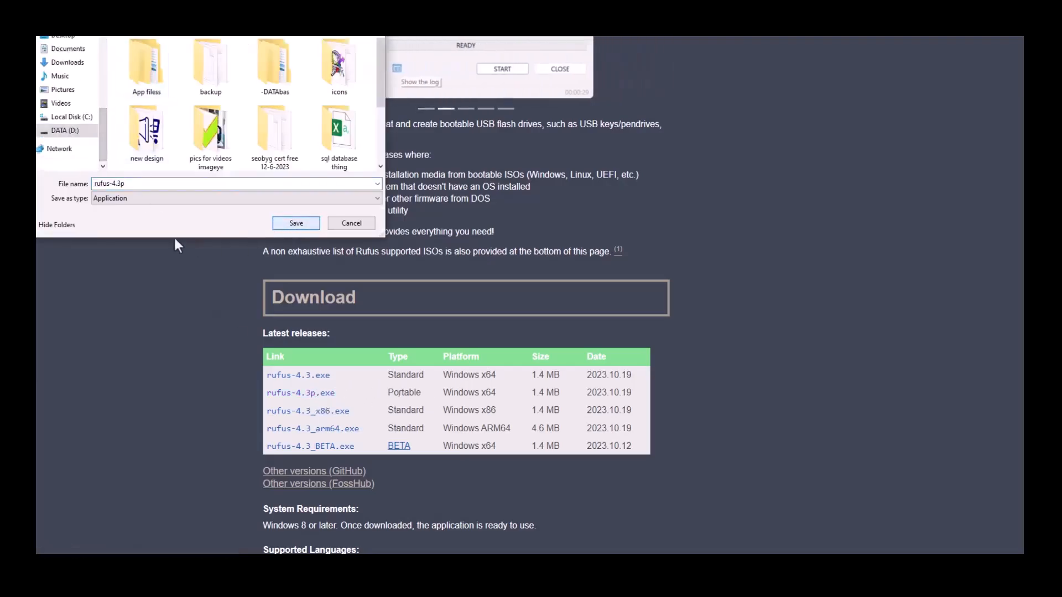
pyautogui.scroll(3, 67, 83)
pyautogui.click(67, 54)
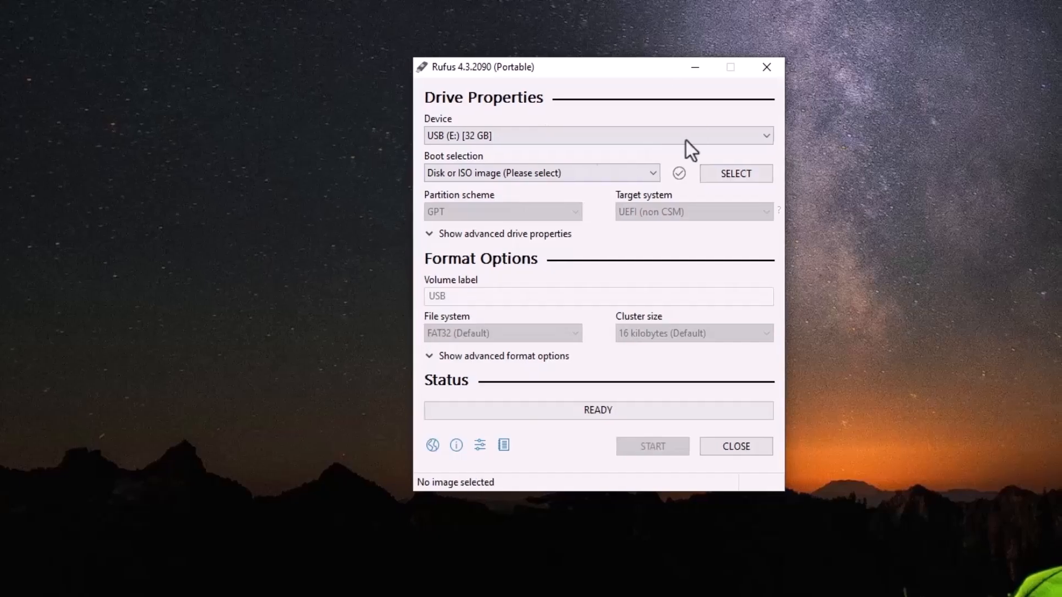
# Load Win10_22H2_Arabic_x64v1.iso into Rufus and start writing it, accepting the data-wipe warning.
pyautogui.click(628, 176)
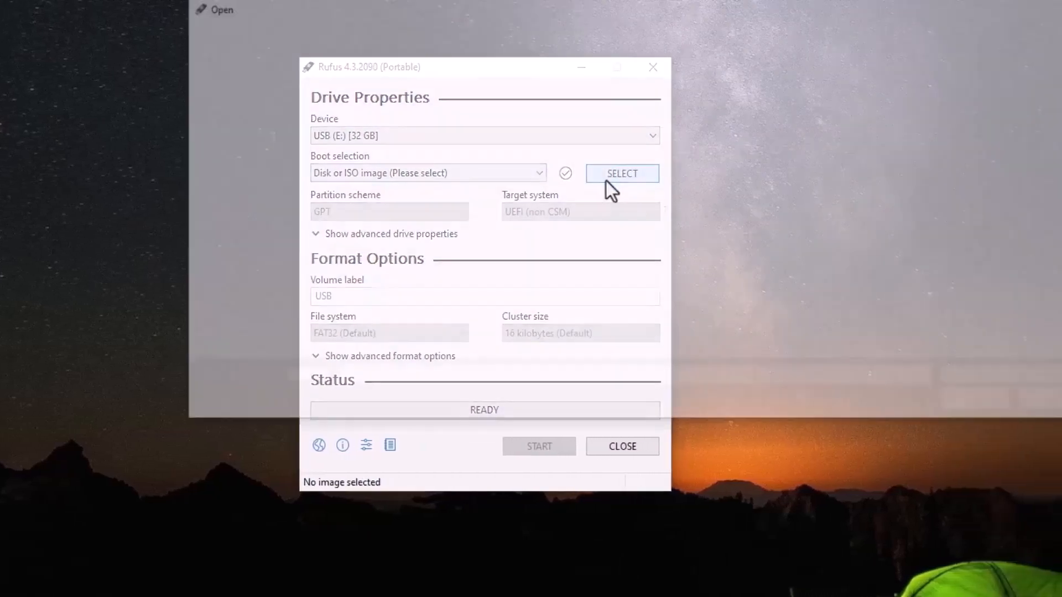
pyautogui.scroll(-10, 549, 302)
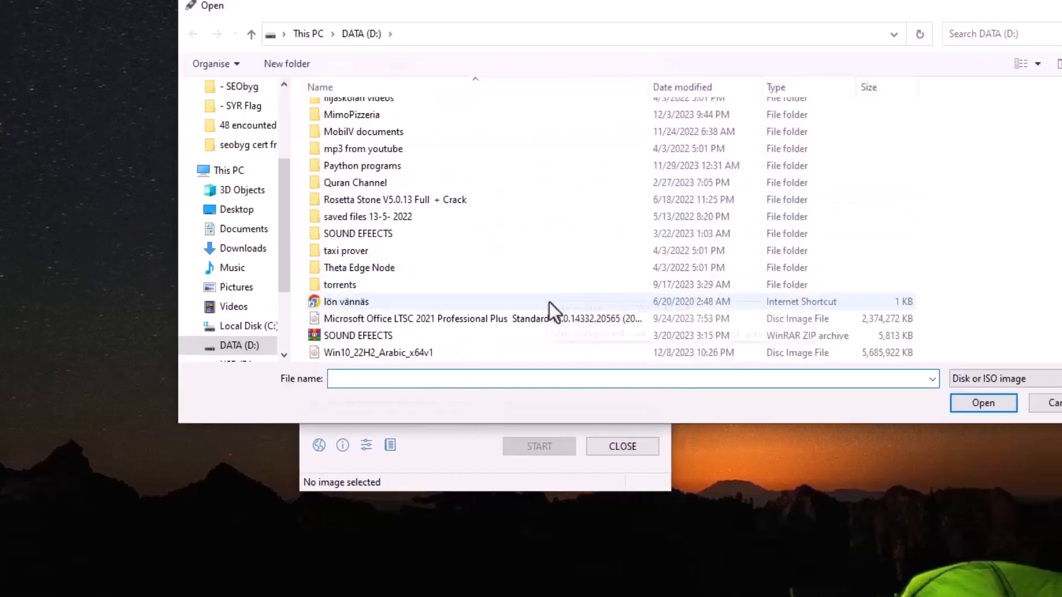
pyautogui.click(362, 354)
pyautogui.click(964, 399)
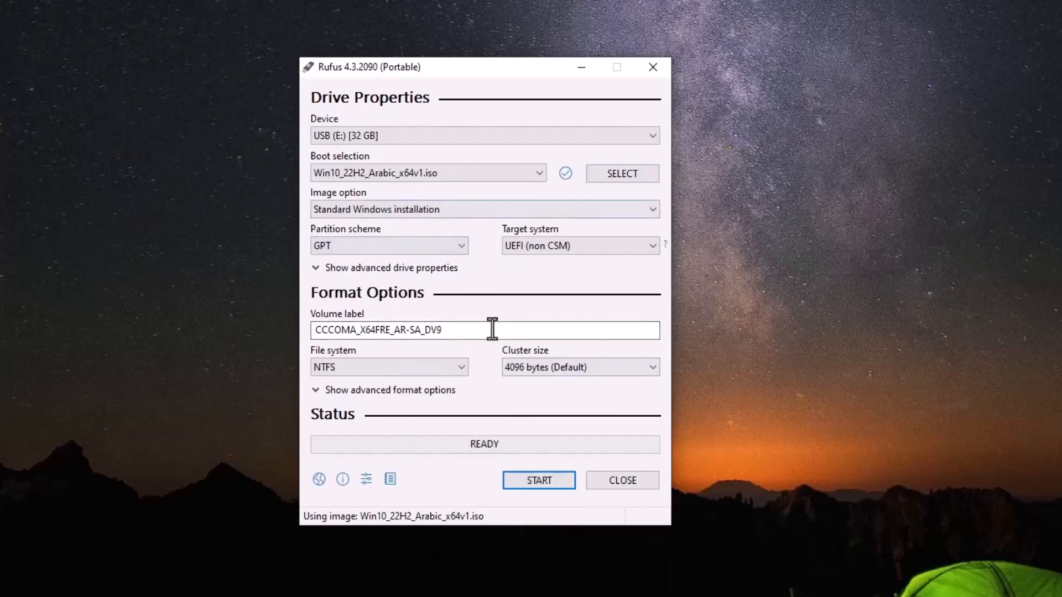
pyautogui.click(527, 485)
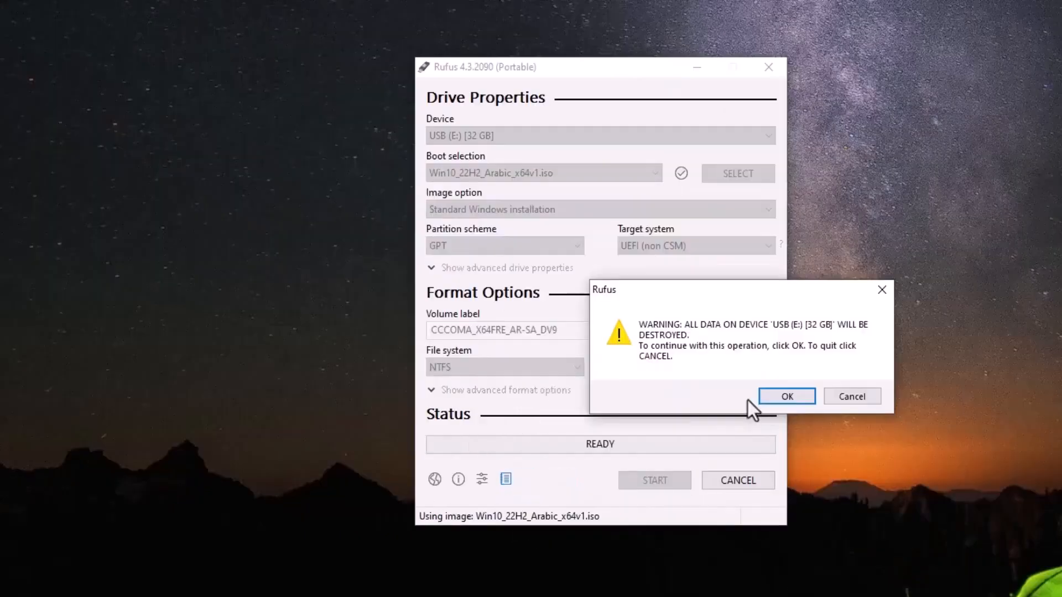
pyautogui.click(776, 400)
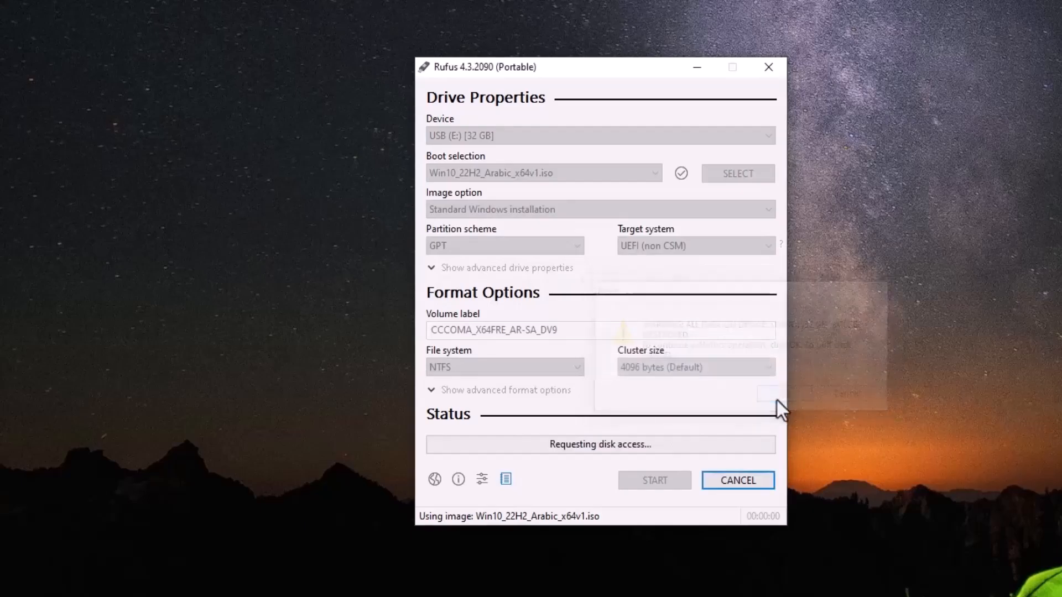